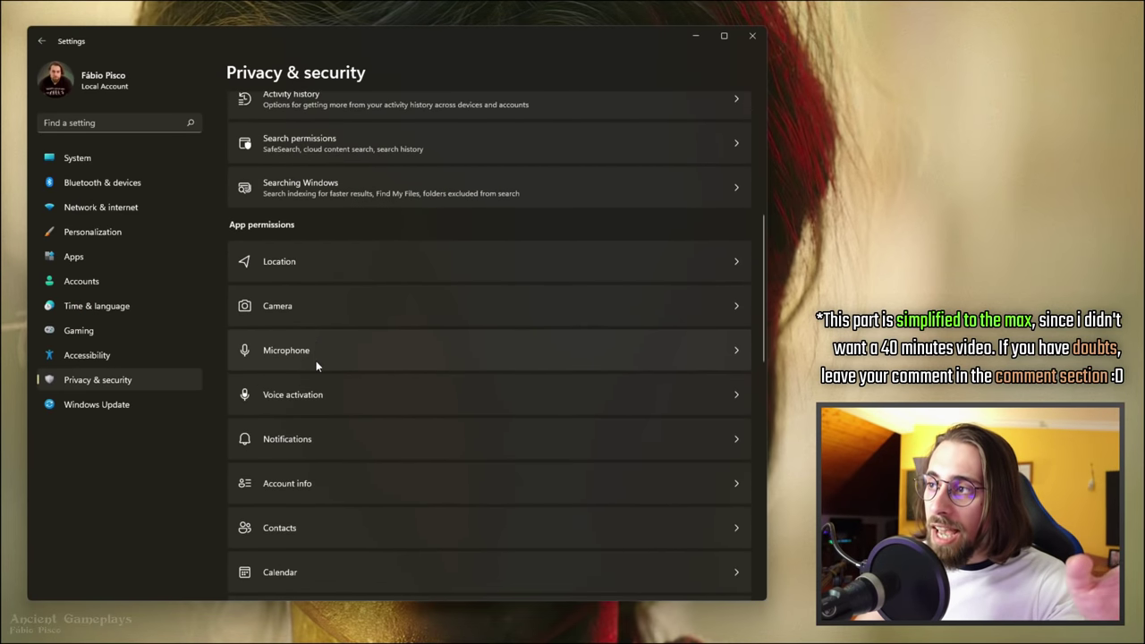
pyautogui.scroll(-1, 607, 204)
# Switch off Microphone access for Microsoft Photos and return to the Privacy & security overview.
pyautogui.scroll(1, 607, 204)
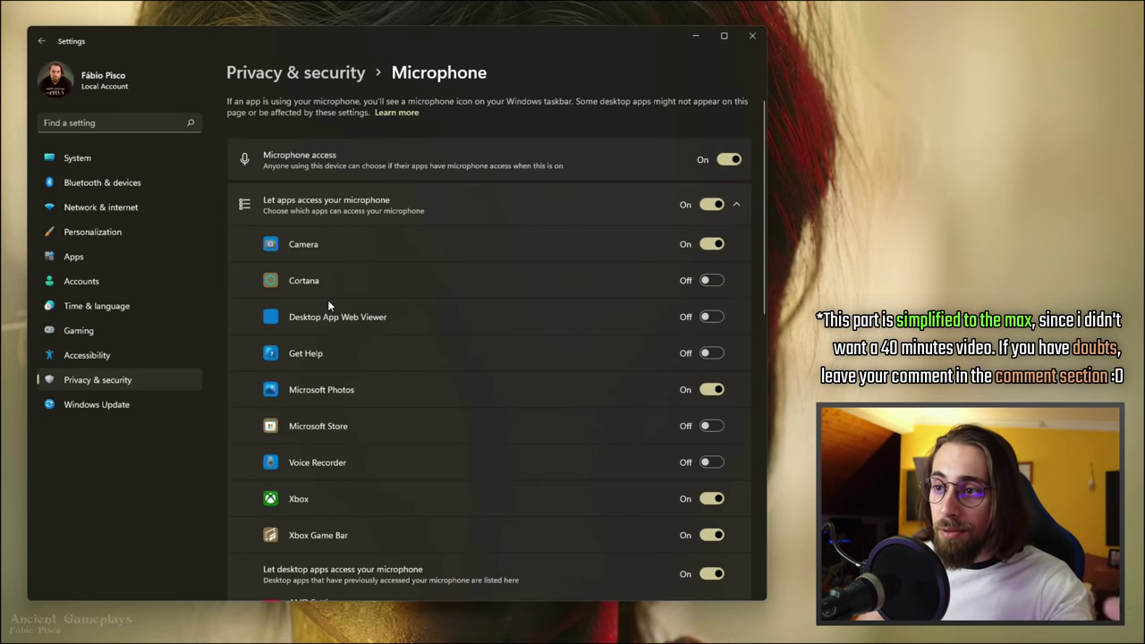
pyautogui.click(711, 390)
pyautogui.scroll(-1, 700, 389)
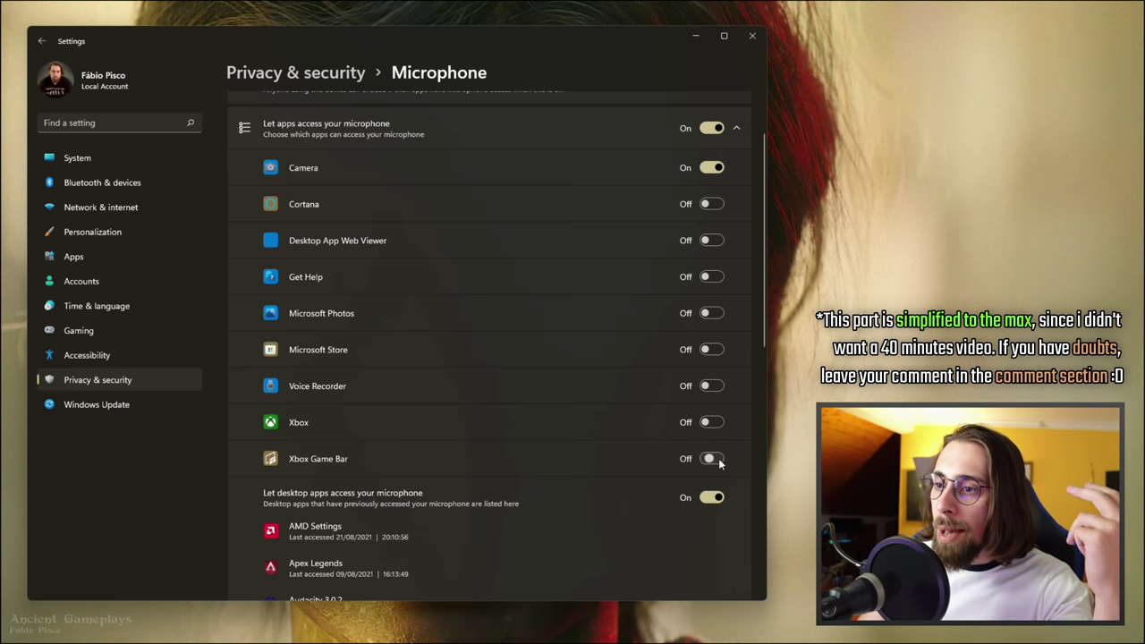
pyautogui.scroll(-3, 720, 470)
pyautogui.scroll(3, 693, 447)
pyautogui.scroll(2, 693, 450)
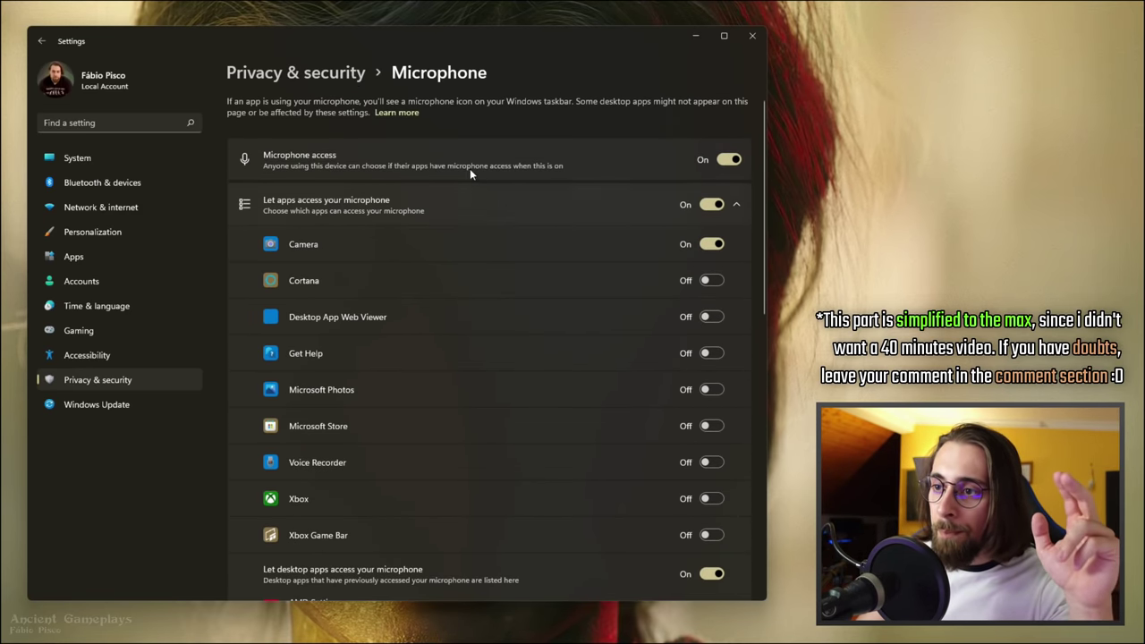
pyautogui.click(337, 79)
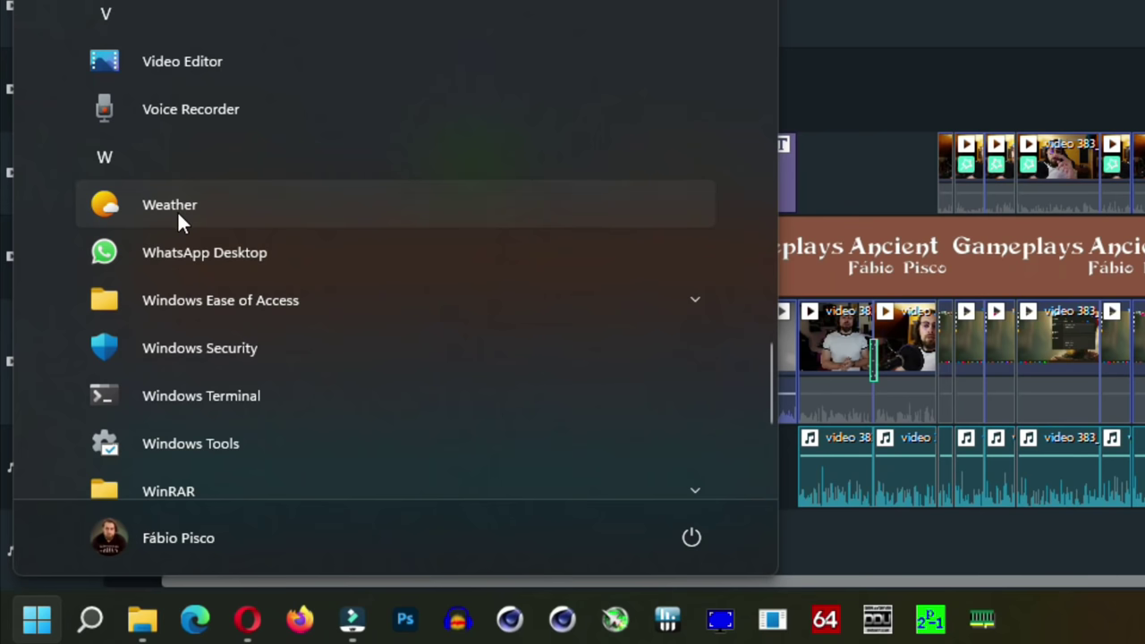
pyautogui.rightClick(177, 210)
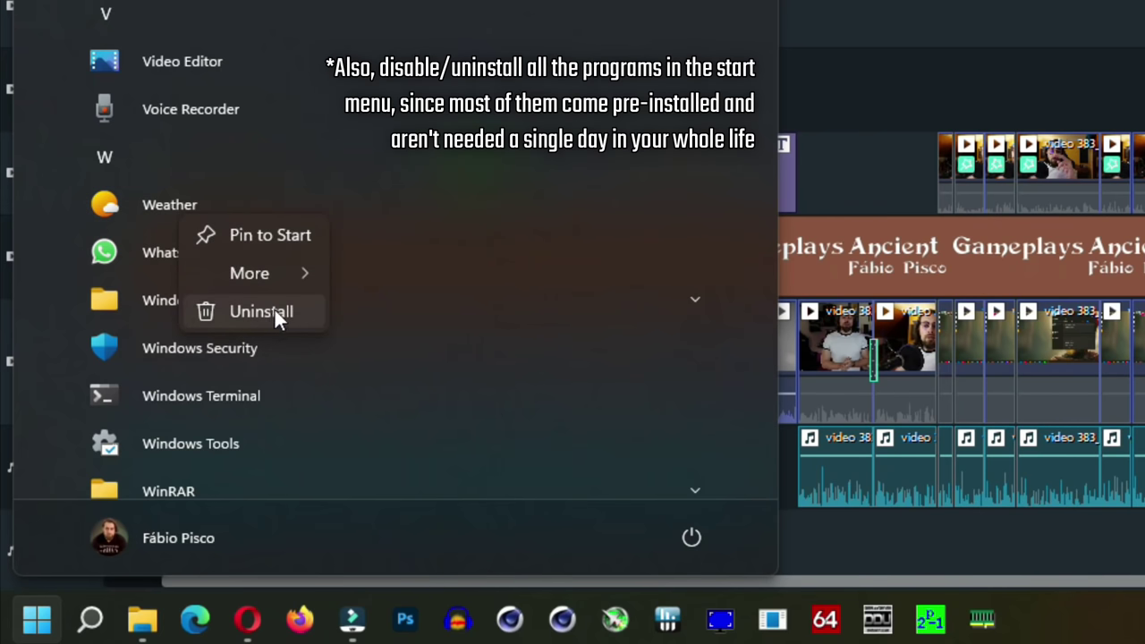
pyautogui.click(509, 150)
pyautogui.scroll(-3, 509, 152)
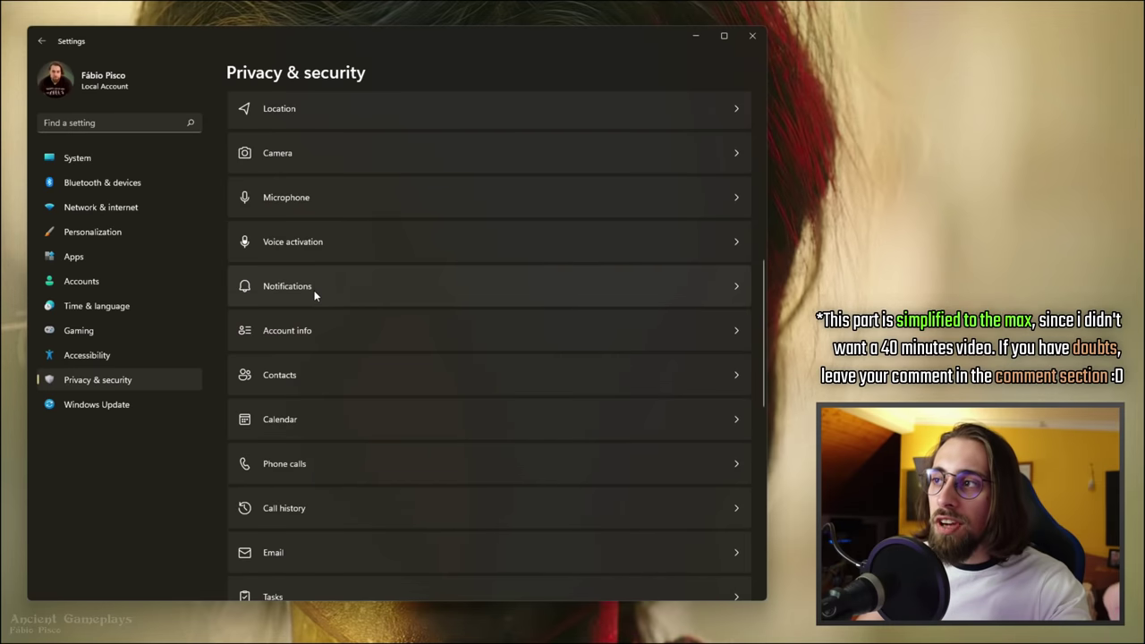
pyautogui.click(325, 286)
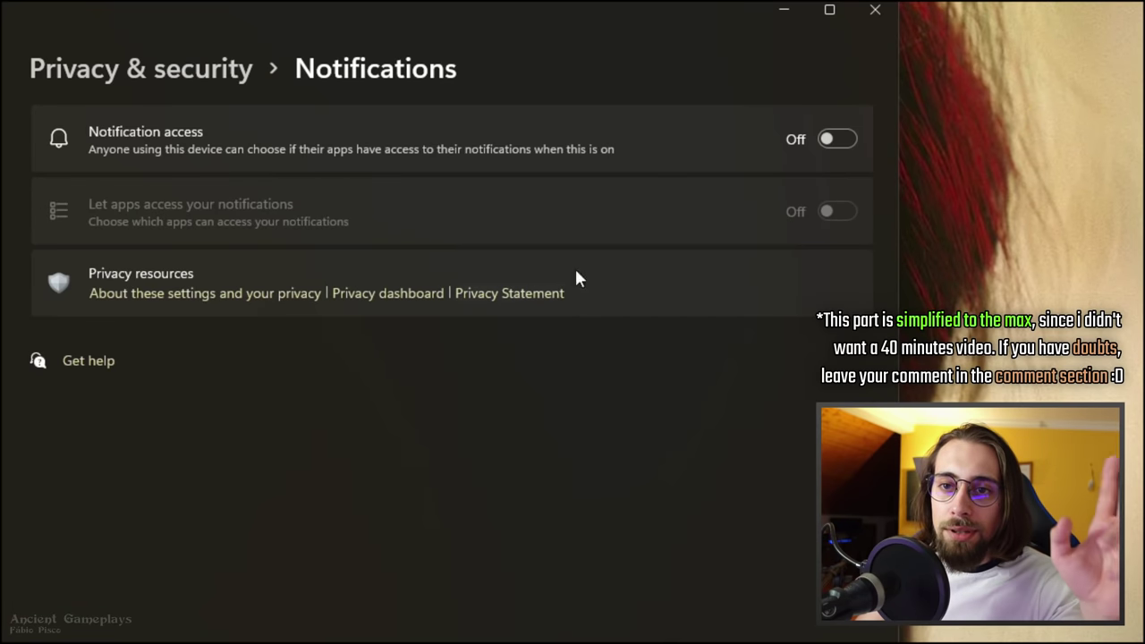
pyautogui.click(161, 73)
pyautogui.scroll(-5, 350, 256)
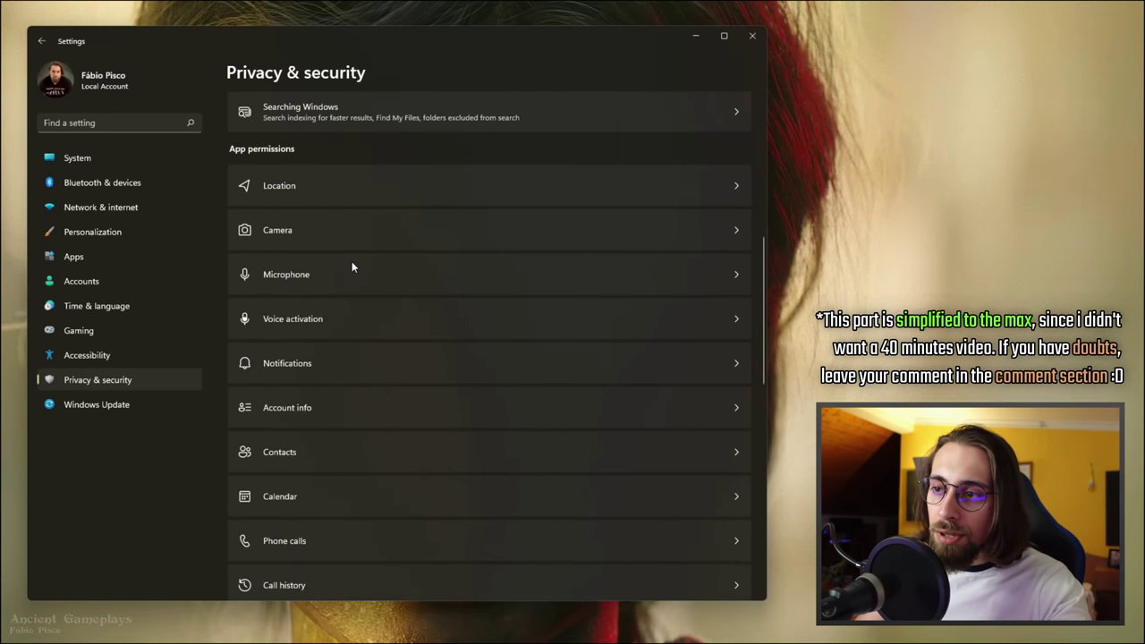
pyautogui.scroll(-4, 351, 261)
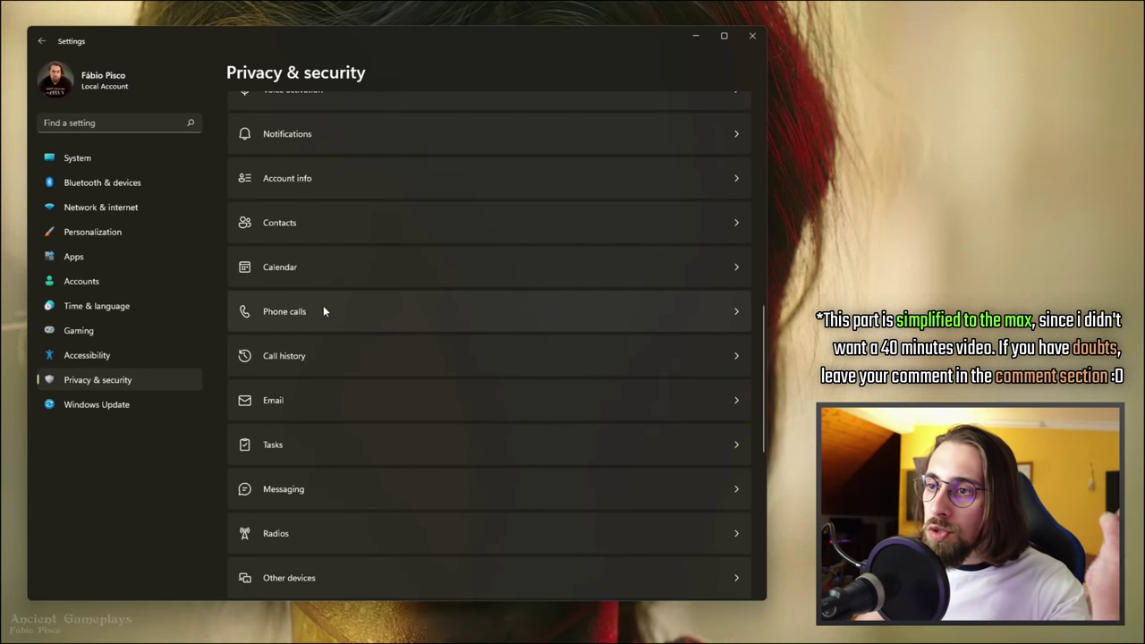
pyautogui.scroll(-1, 324, 309)
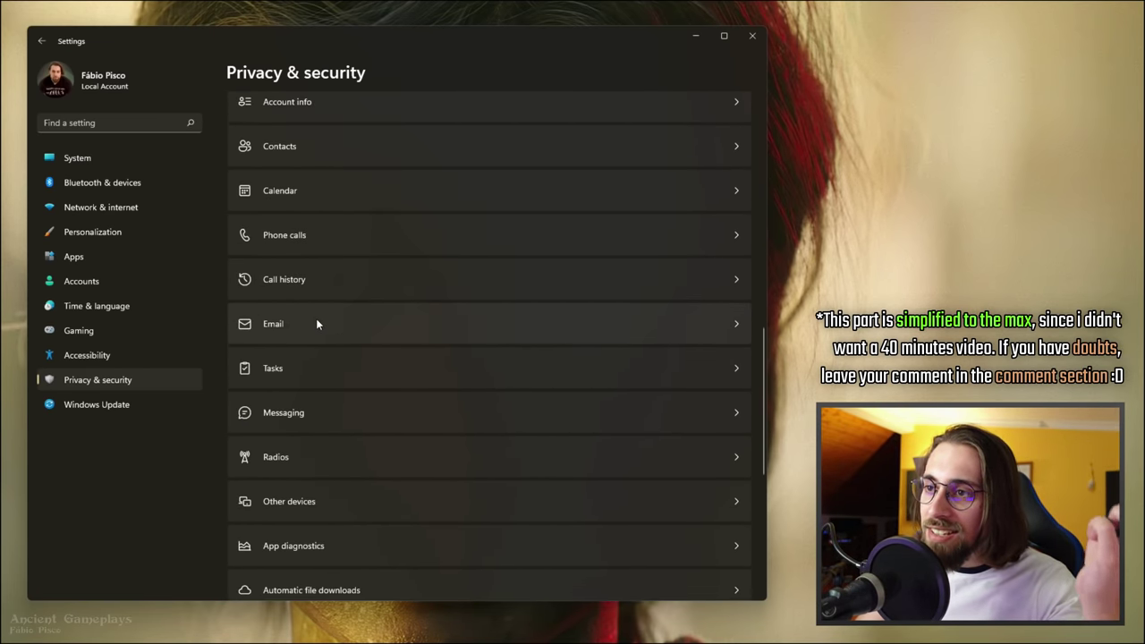
pyautogui.scroll(-2, 318, 304)
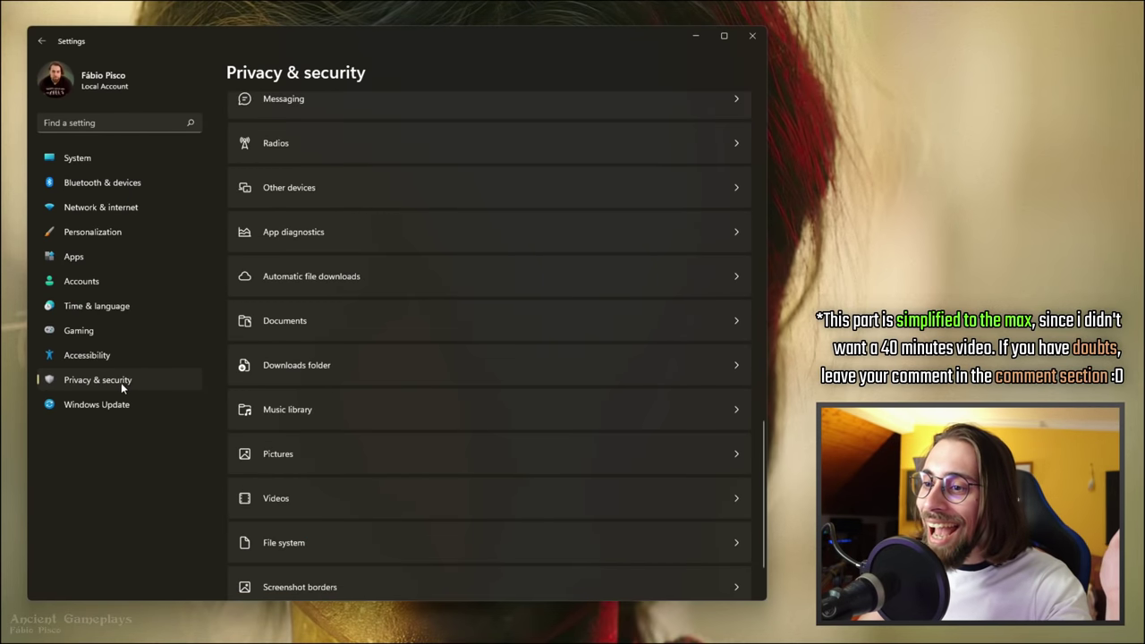
pyautogui.scroll(-2, 374, 414)
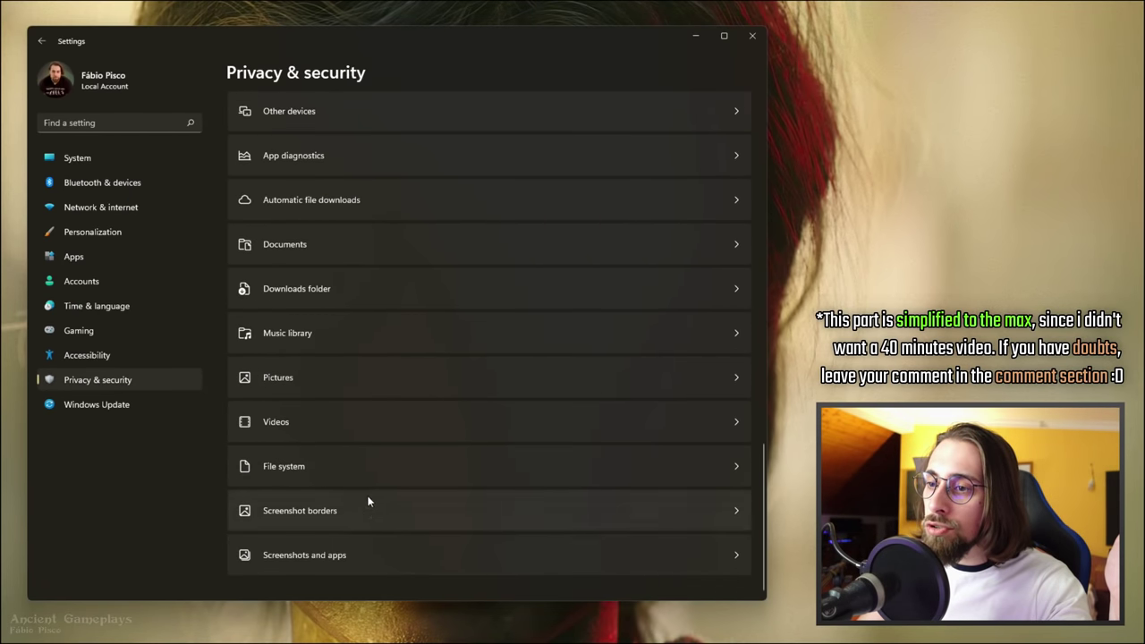
pyautogui.click(339, 469)
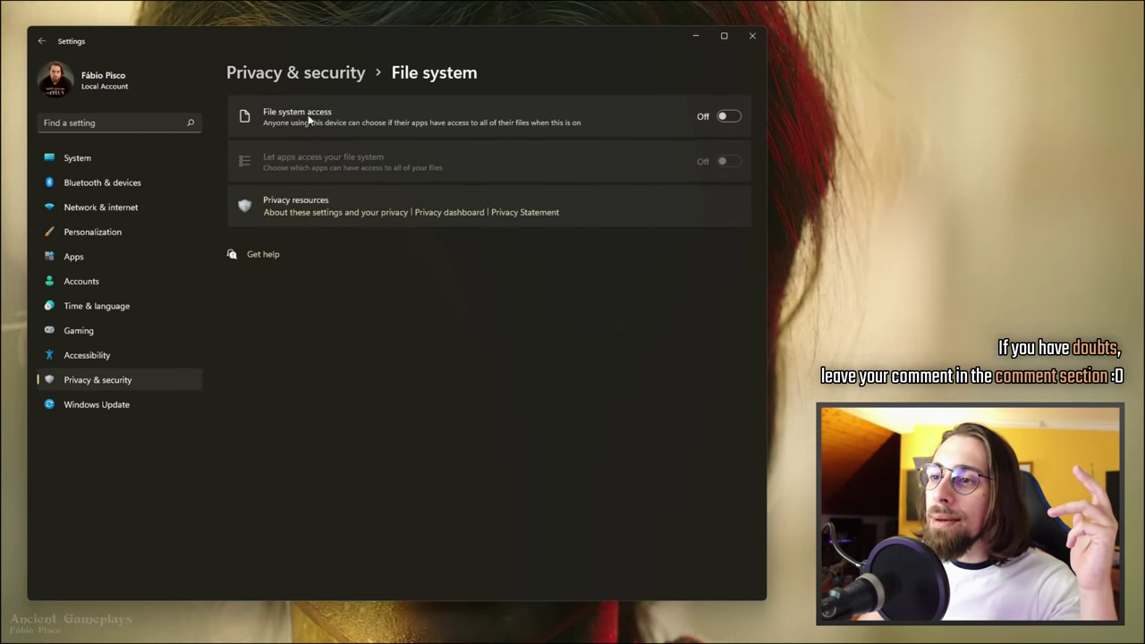
pyautogui.hotkey('alt', 'Left')
pyautogui.scroll(-5, 331, 366)
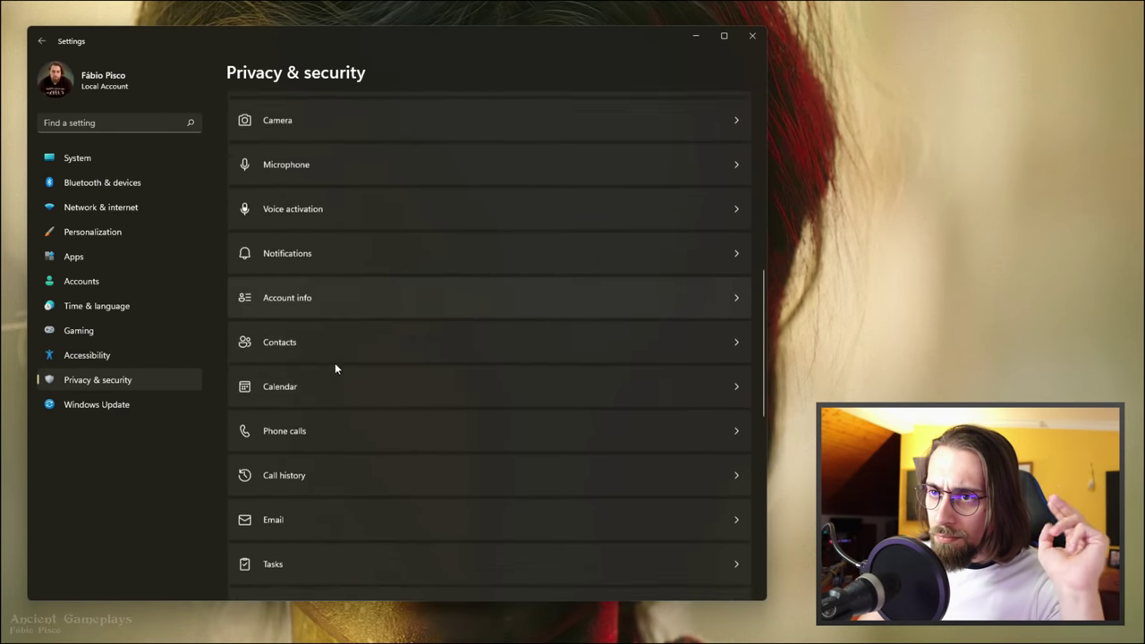
pyautogui.scroll(-7, 336, 365)
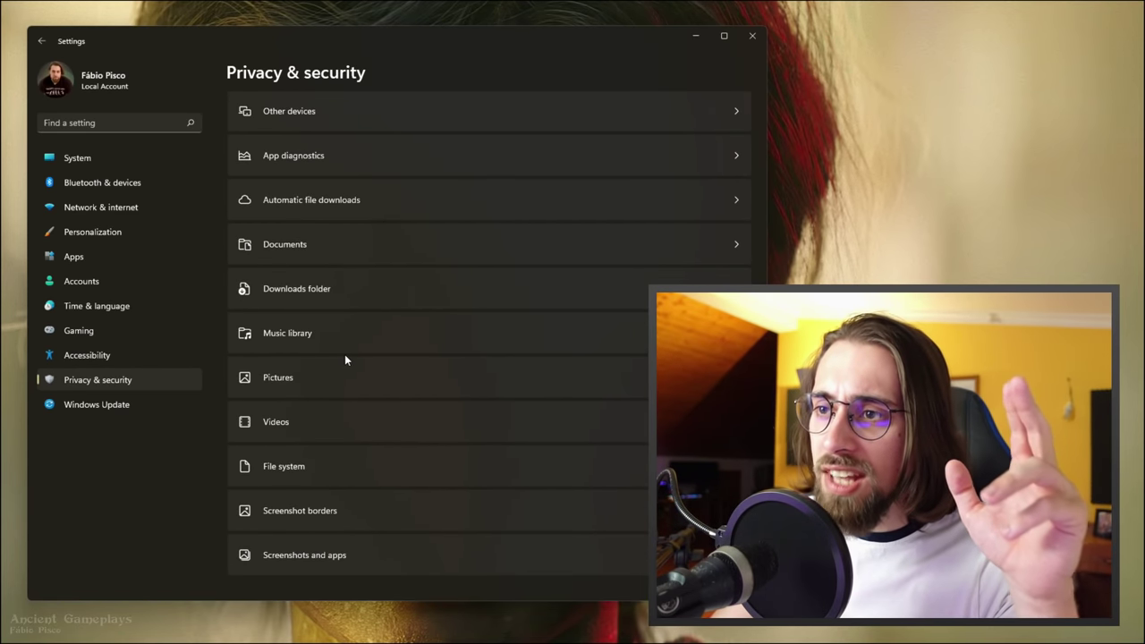
pyautogui.scroll(3, 344, 360)
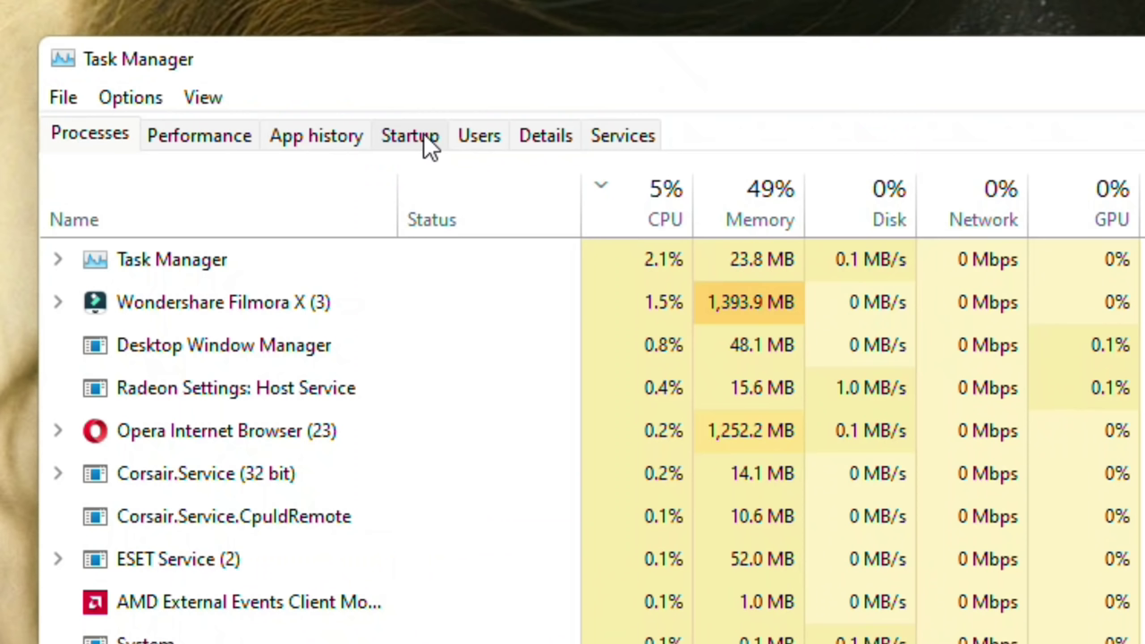
# Show Task Manager's startup apps and check GOG Galaxy's Enable/Disable option without changing it.
pyautogui.click(428, 143)
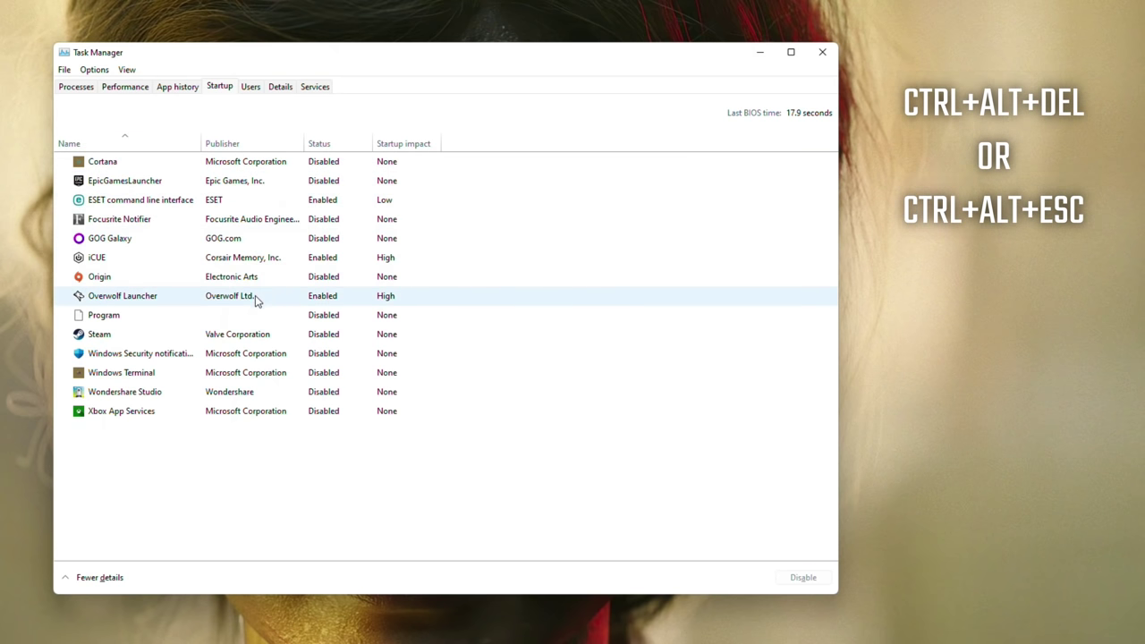
pyautogui.rightClick(131, 241)
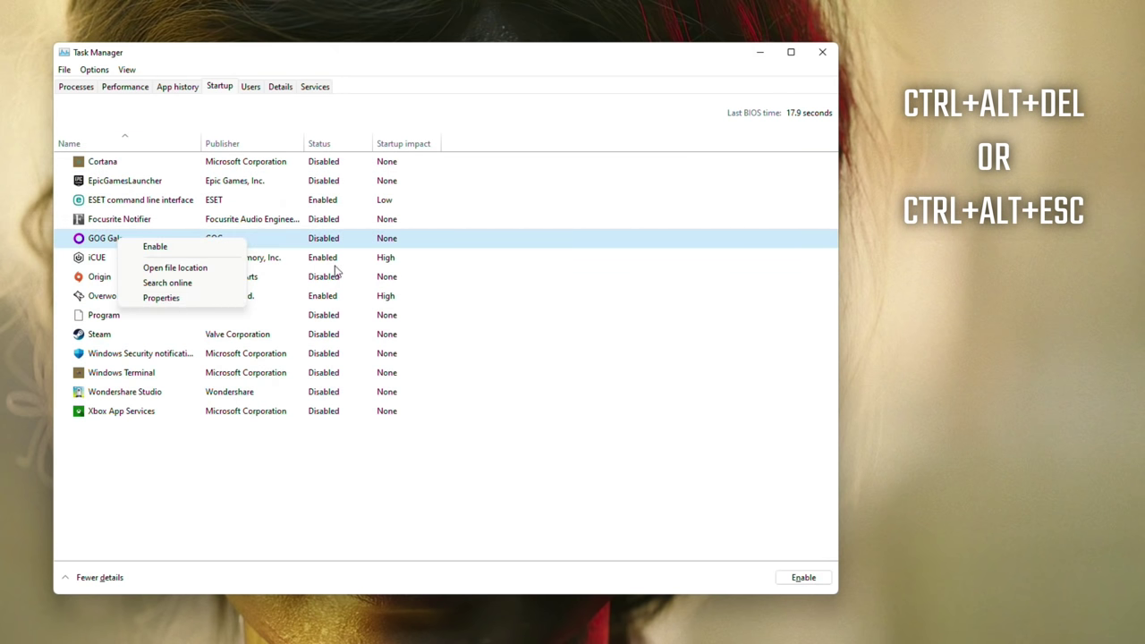
pyautogui.click(611, 76)
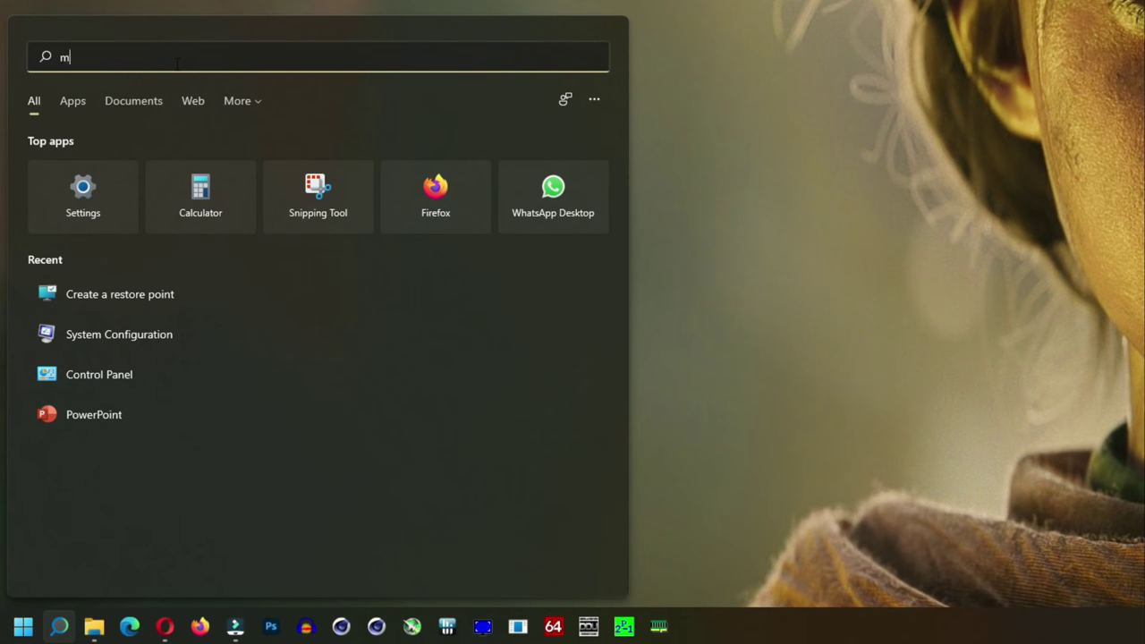
# Launch System Configuration via msconfig and open Advanced options for the current OS on C:.
pyautogui.write('sconfig')
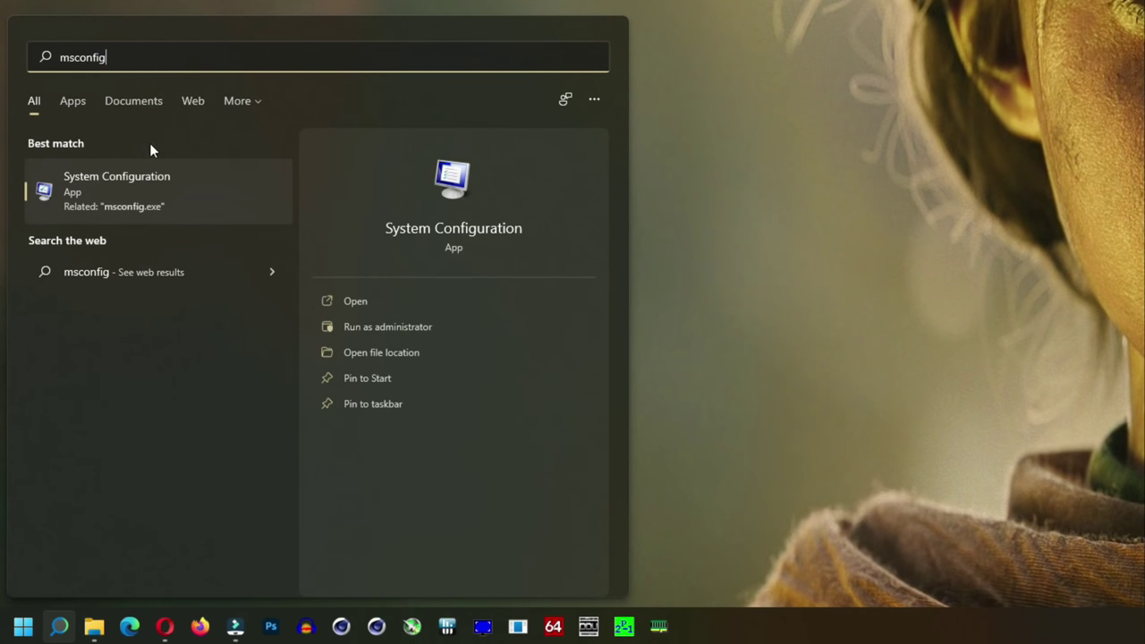
pyautogui.click(134, 207)
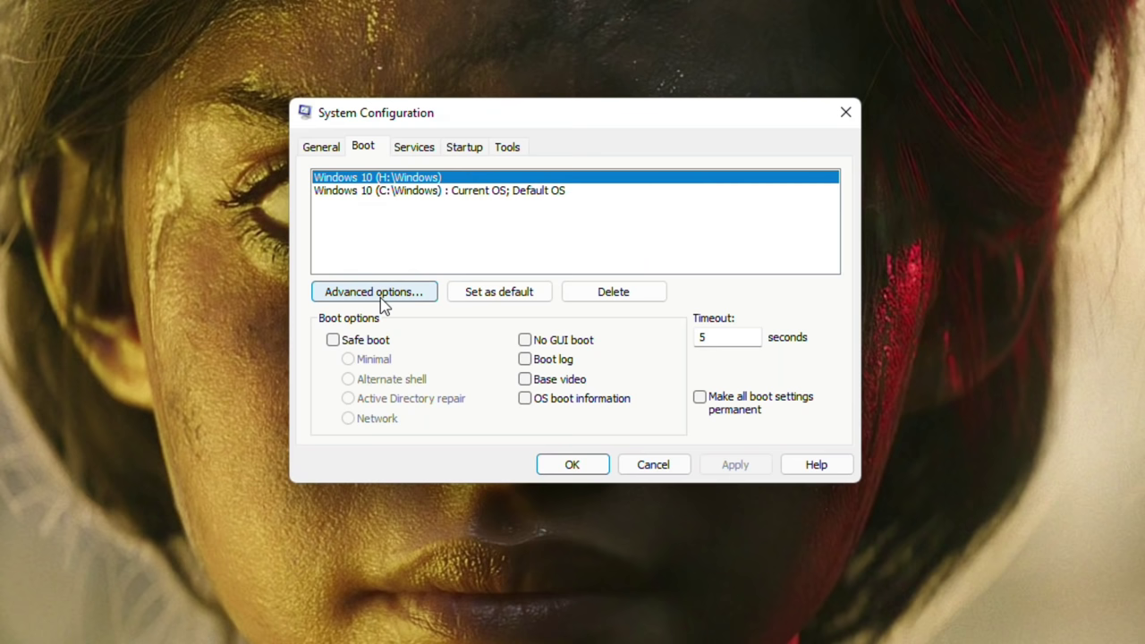
pyautogui.click(444, 191)
pyautogui.click(414, 293)
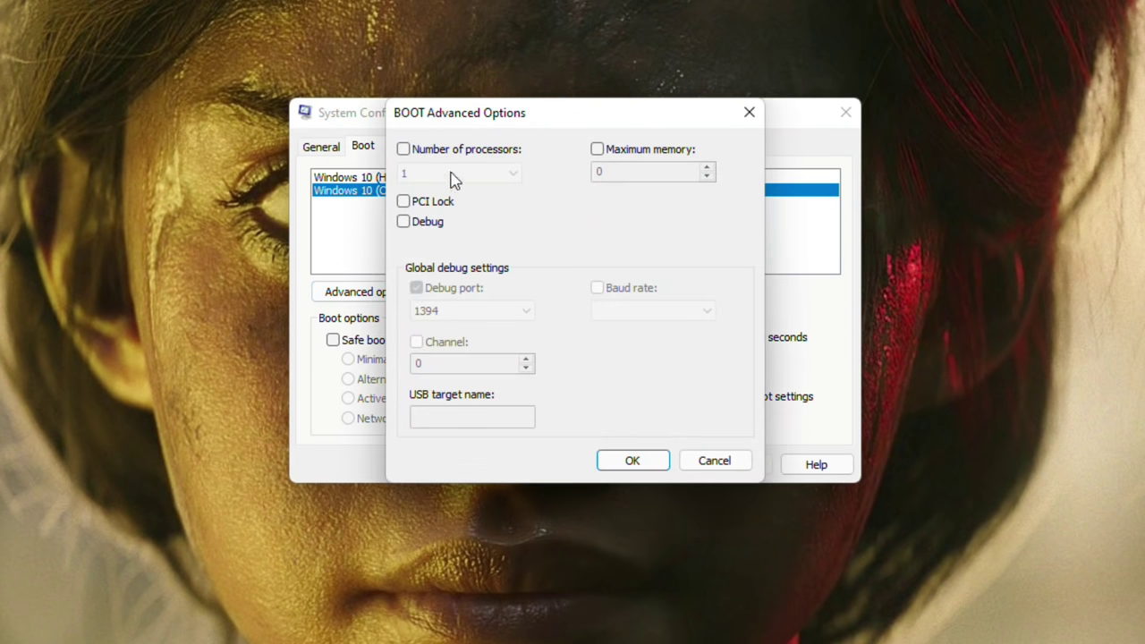
pyautogui.moveTo(511, 112); pyautogui.dragTo(760, 116)
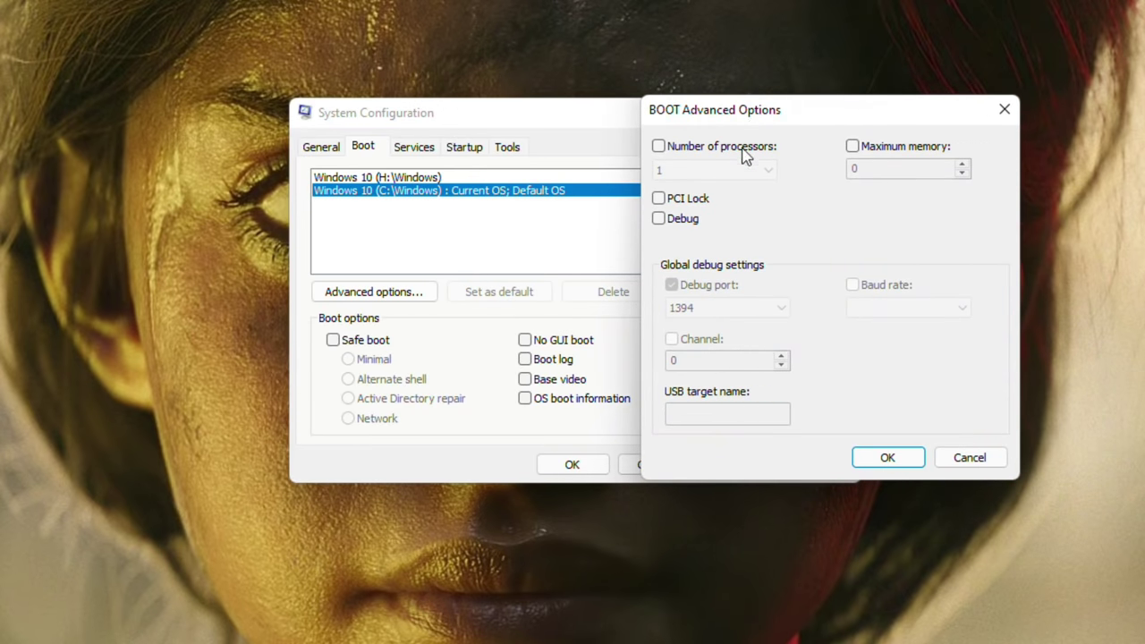
# Set the boot entry's Number of processors to 12 and confirm with OK.
pyautogui.click(716, 170)
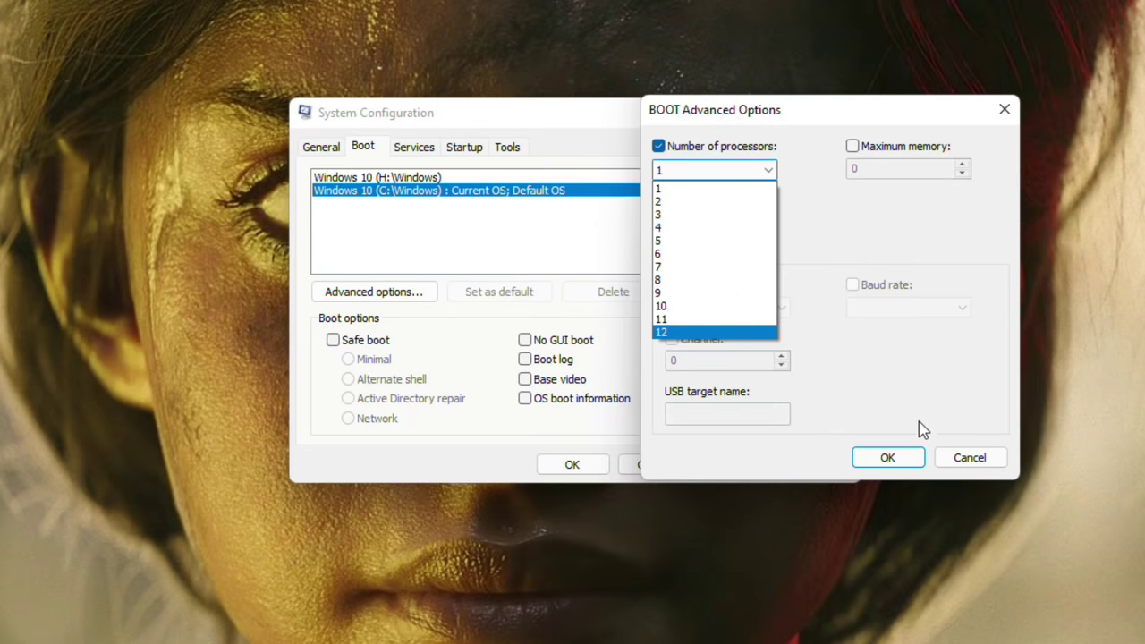
pyautogui.click(918, 428)
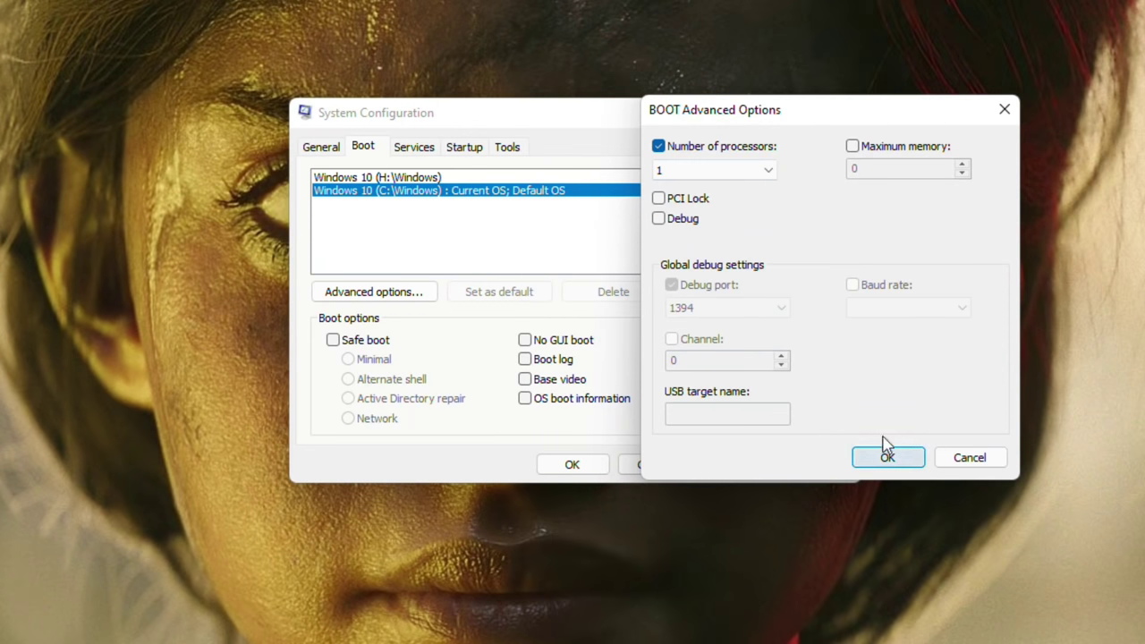
pyautogui.click(767, 170)
pyautogui.click(747, 331)
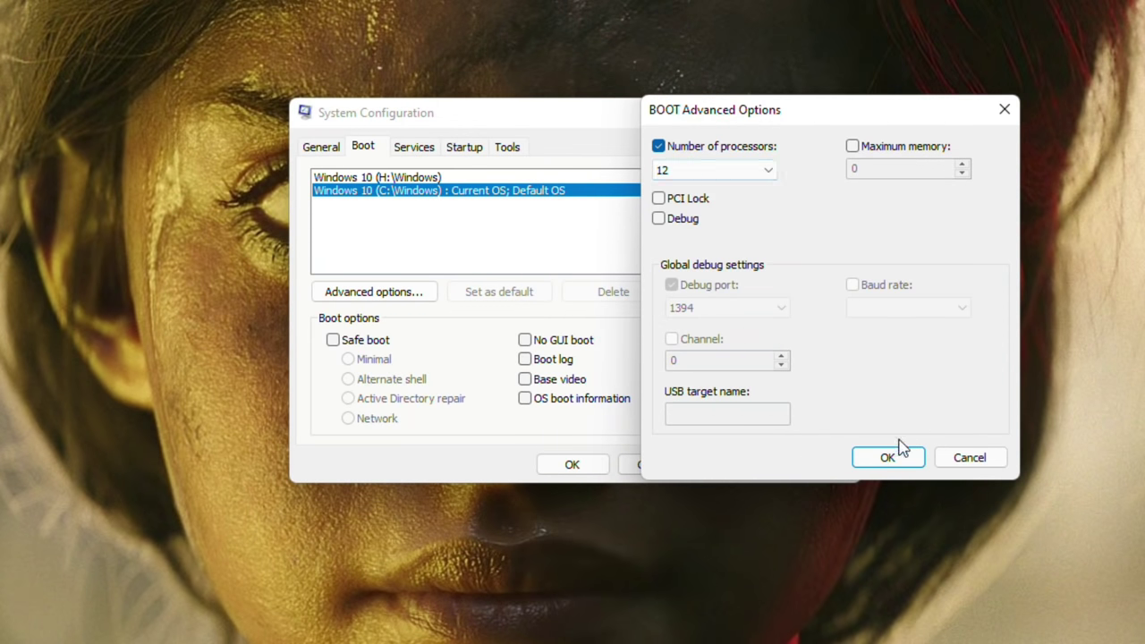
pyautogui.click(900, 454)
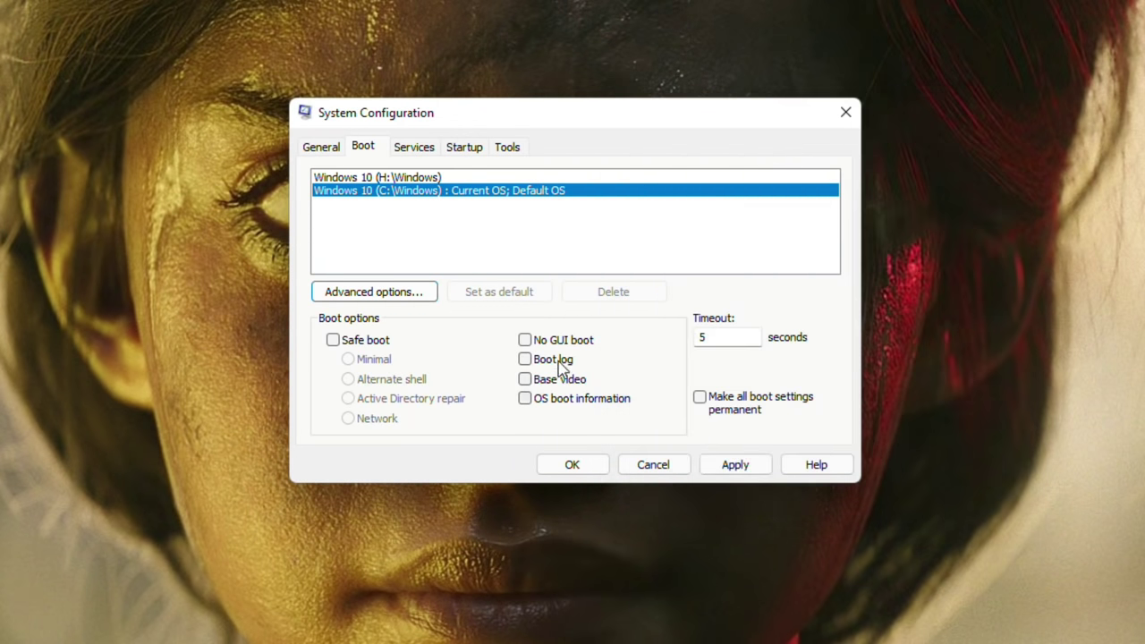